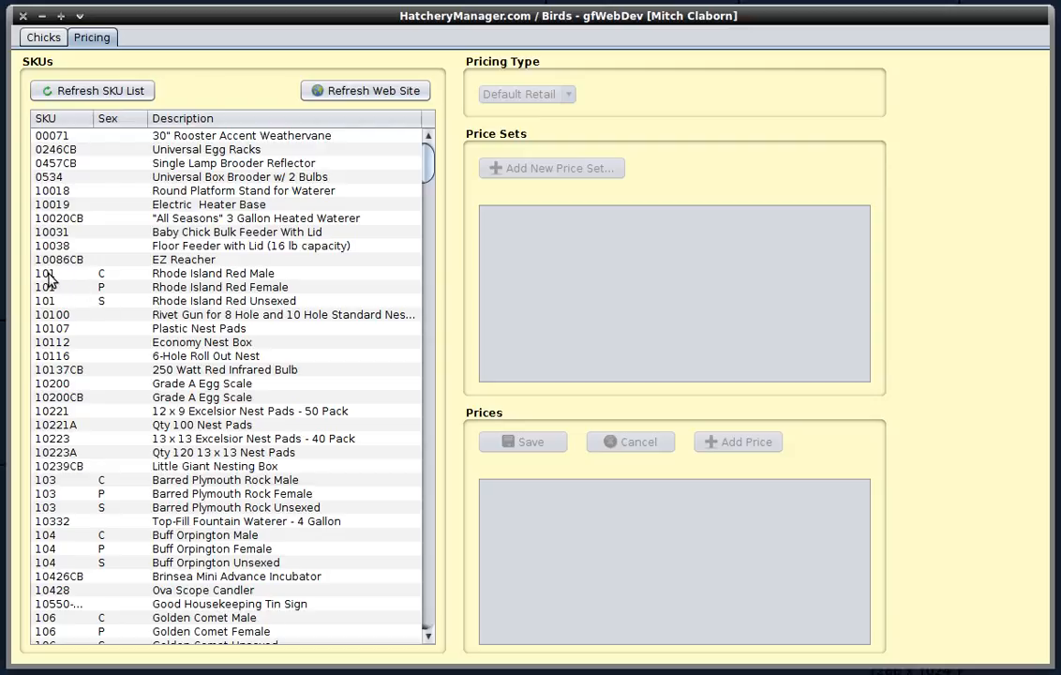
# - Add a price set for 10200 Grade A Egg Scale effective from 2017-12-01 through 2018-01-31
pyautogui.click(105, 276)
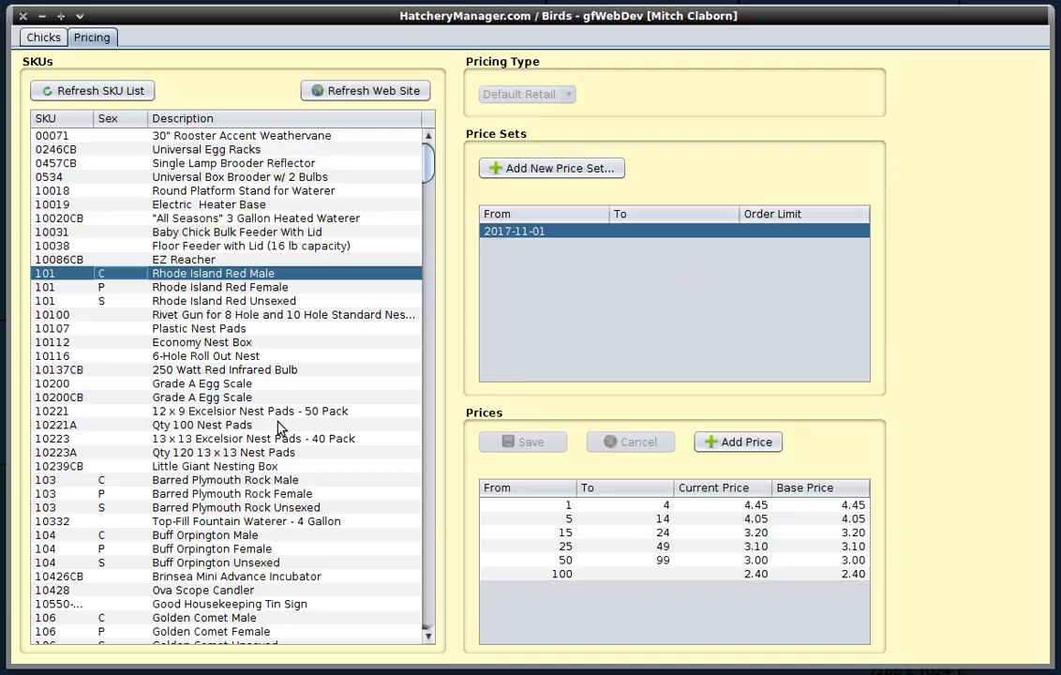
pyautogui.click(210, 385)
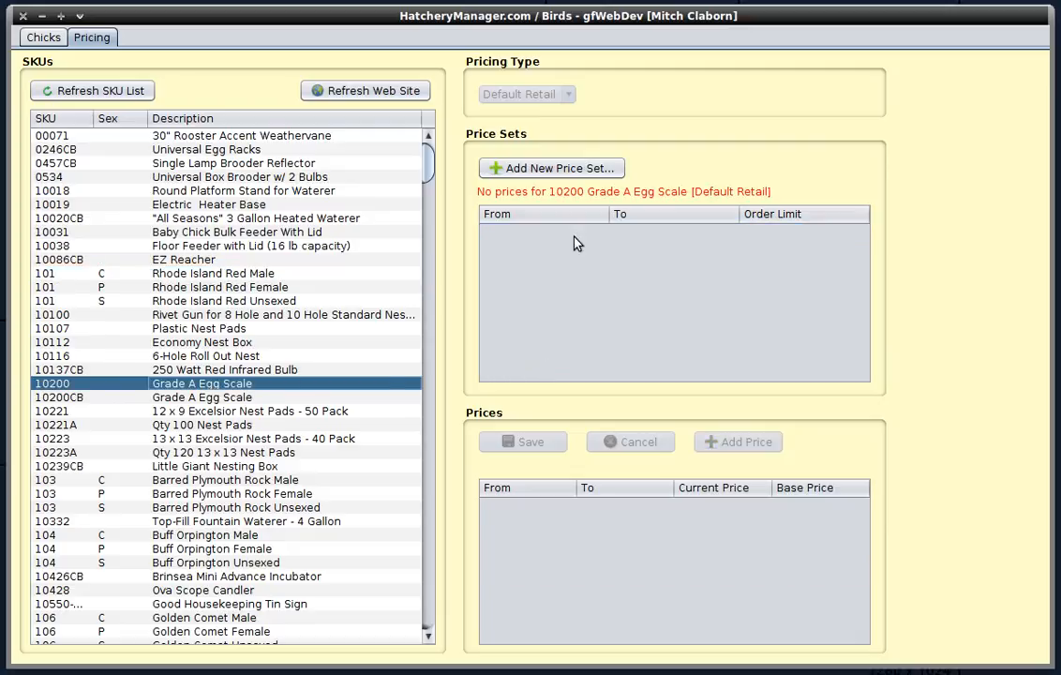
pyautogui.click(554, 169)
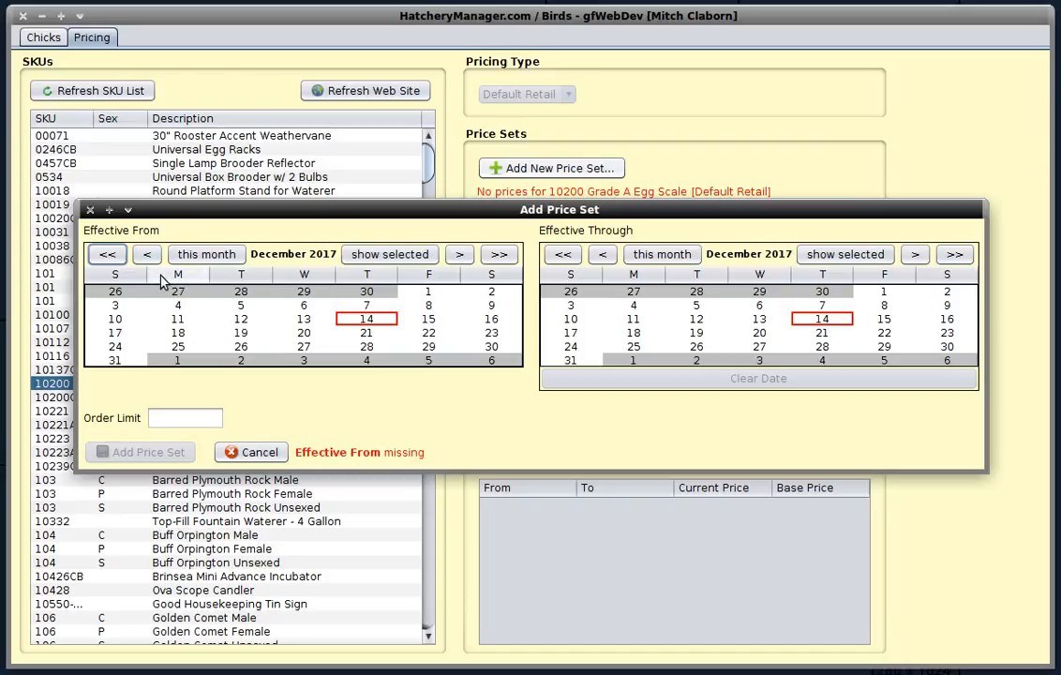
pyautogui.click(427, 294)
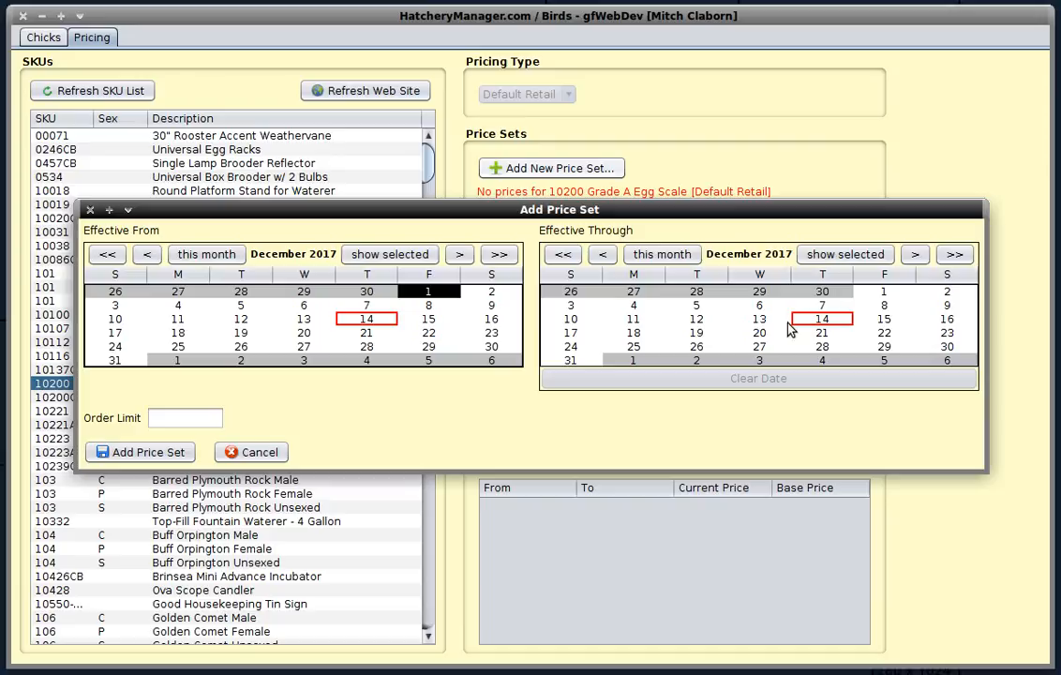
pyautogui.scroll(-1, 789, 329)
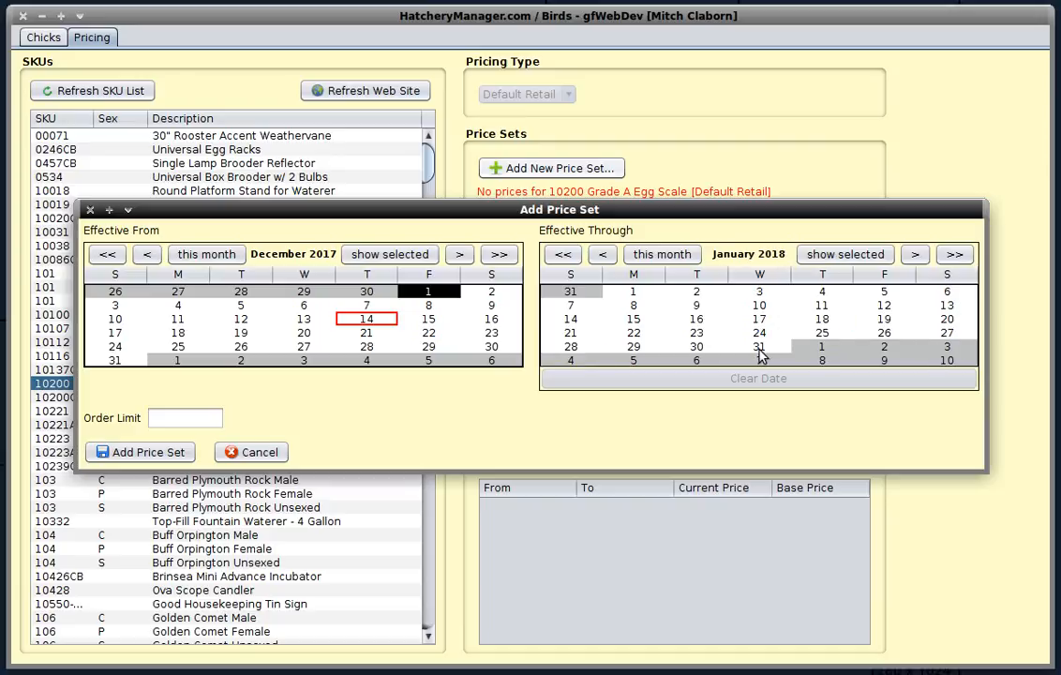
pyautogui.click(760, 349)
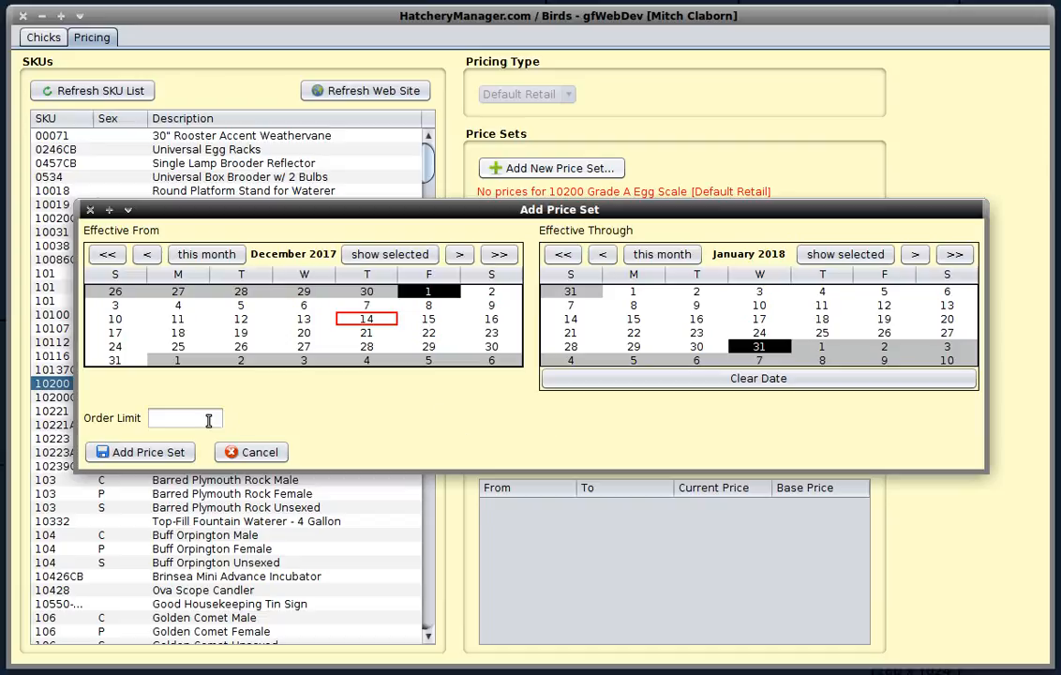
pyautogui.click(148, 452)
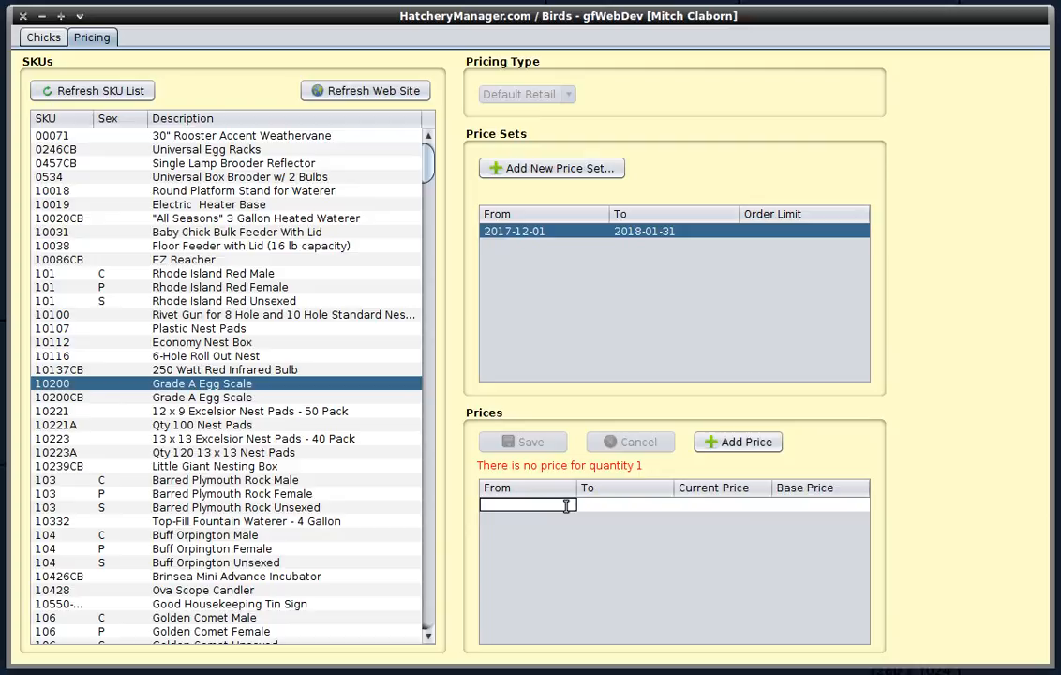
# - Enter the first price tier for quantities 1 to 5 at a price of 5.25
pyautogui.write('1')
pyautogui.press('Tab')
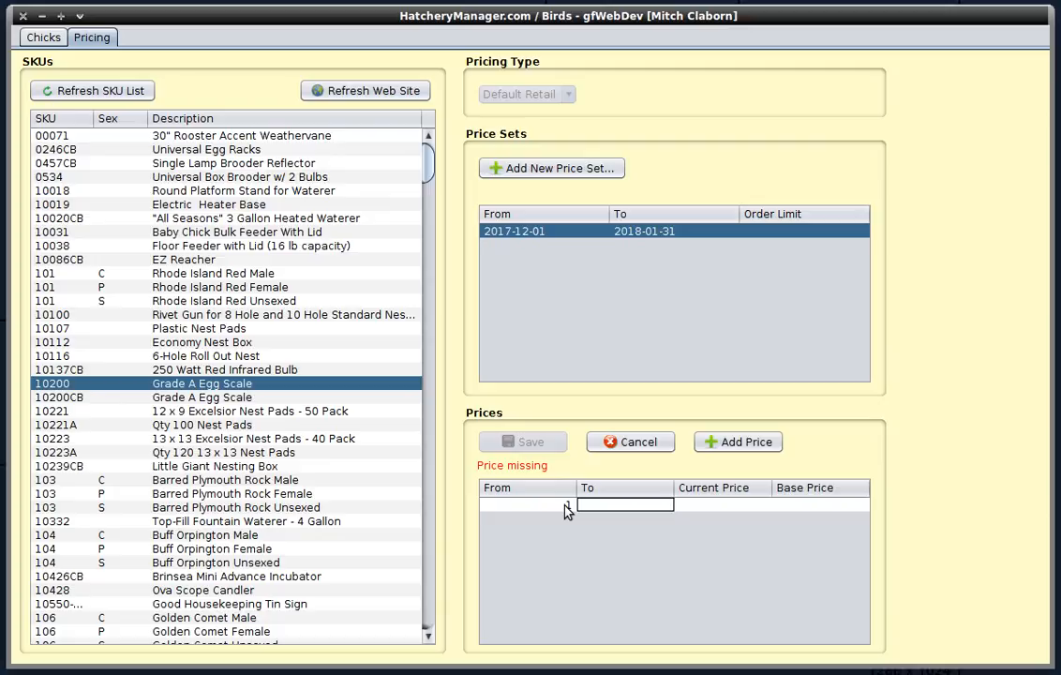
pyautogui.write('5')
pyautogui.press('Tab')
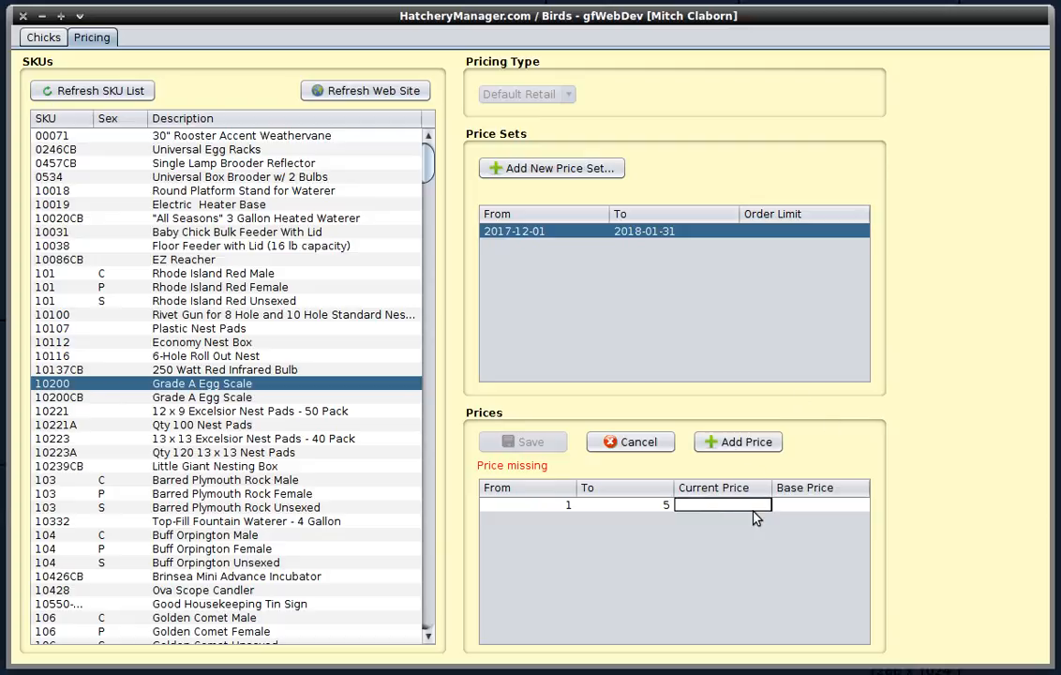
pyautogui.write('5.25')
pyautogui.press('Return')
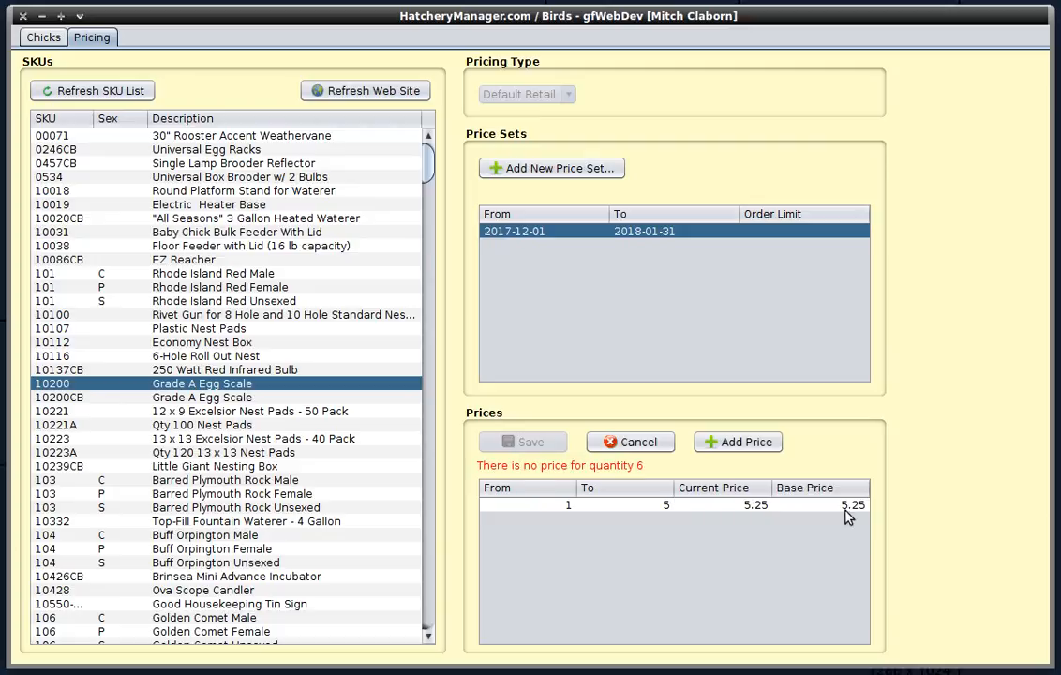
# - Add a price tier for quantities 6 to 10 at a price of 5
pyautogui.click(772, 450)
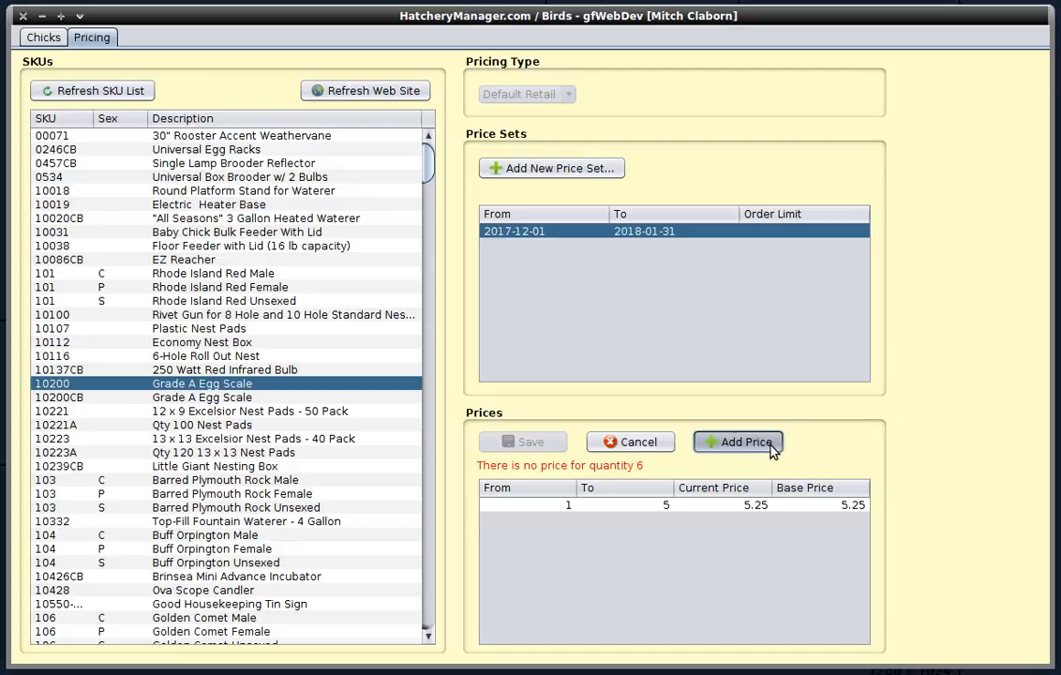
pyautogui.write('6')
pyautogui.press('Tab')
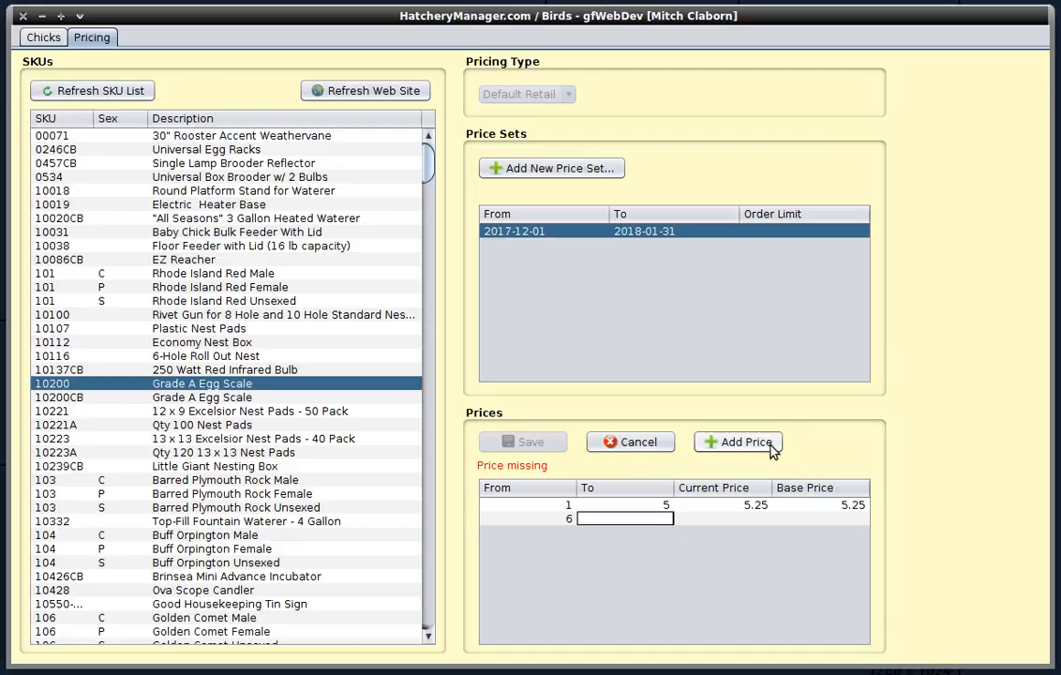
pyautogui.write('10')
pyautogui.press('Tab')
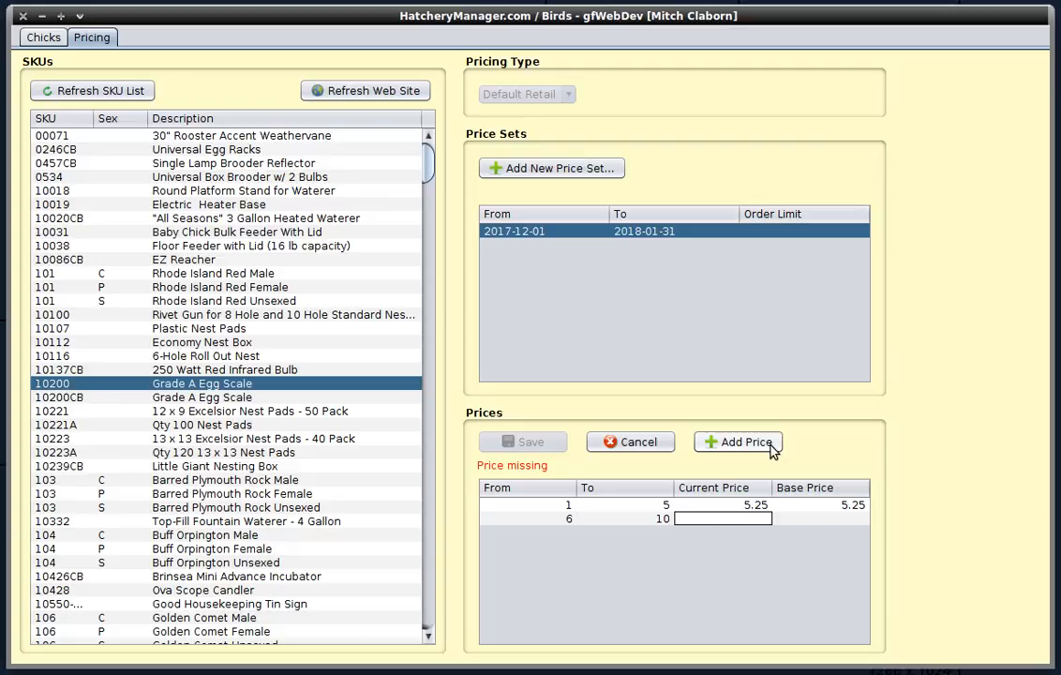
pyautogui.write('5')
pyautogui.press('Tab')
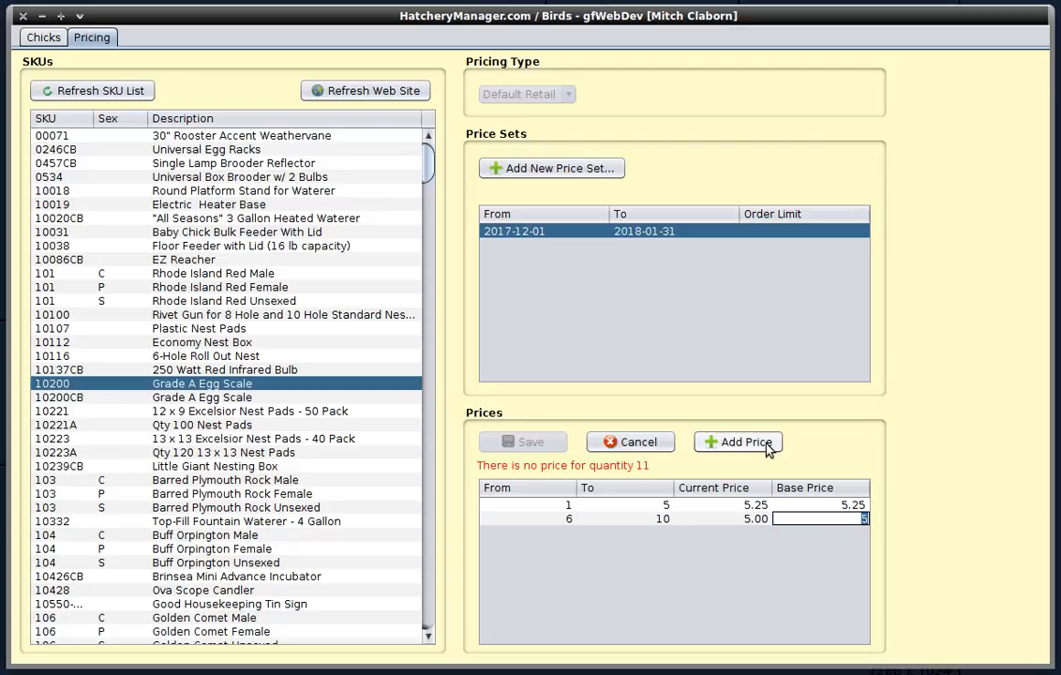
# - Add an open-ended price tier starting at quantity 11 with a price of 4.50
pyautogui.click(707, 448)
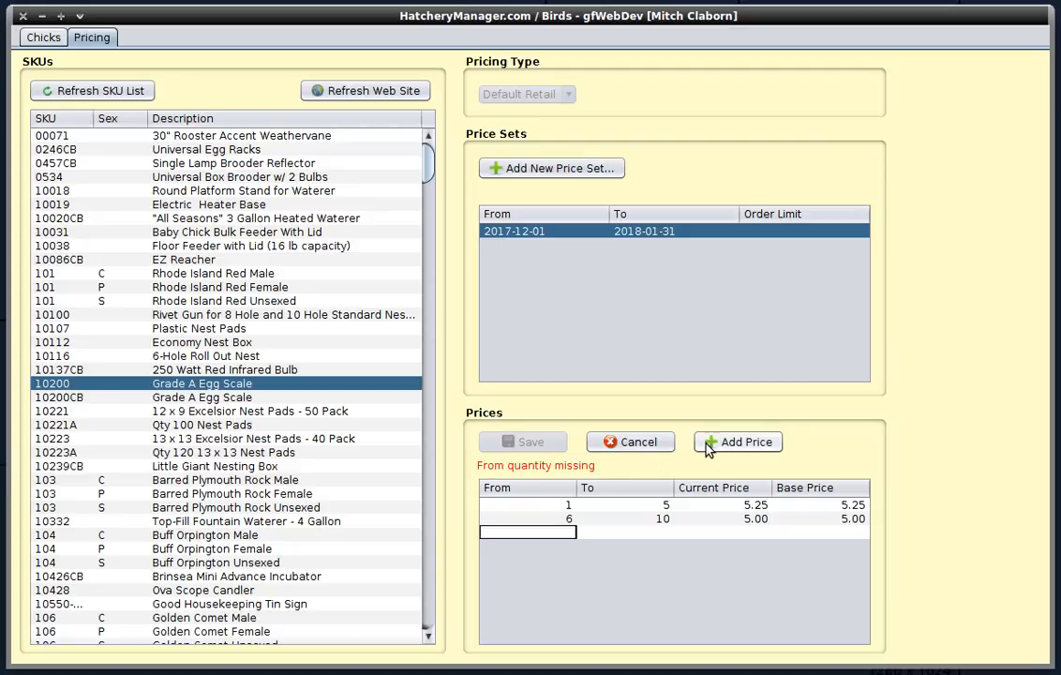
pyautogui.write('11')
pyautogui.press('Tab')
pyautogui.press('Tab')
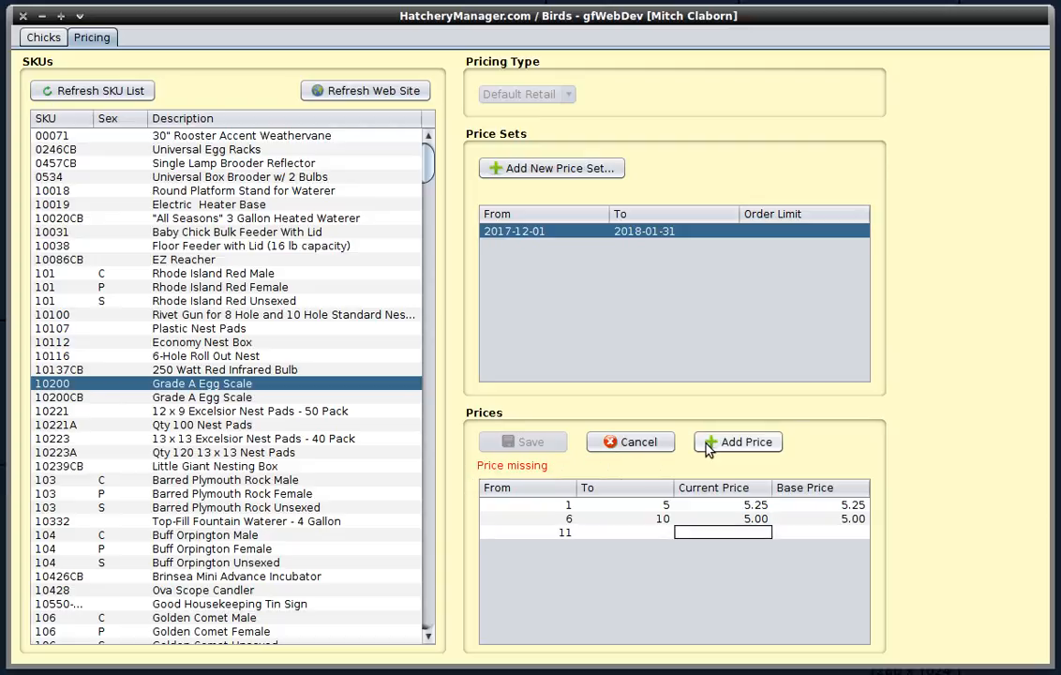
pyautogui.write('4.50')
pyautogui.press('Return')
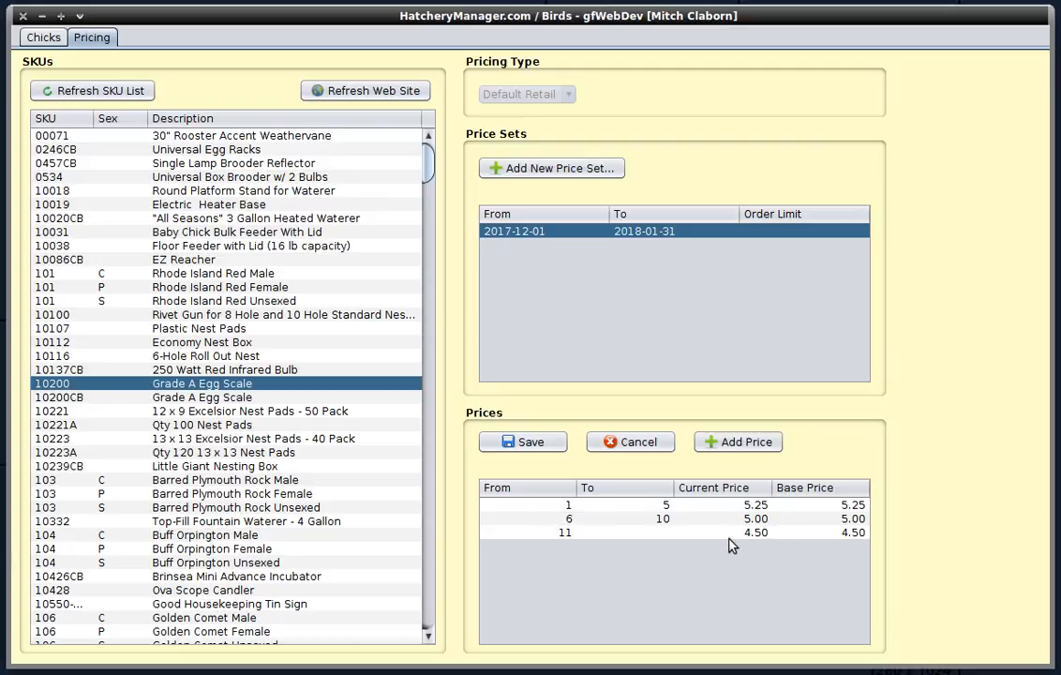
# - Save the egg scale's new price tiers
pyautogui.doubleClick(693, 518)
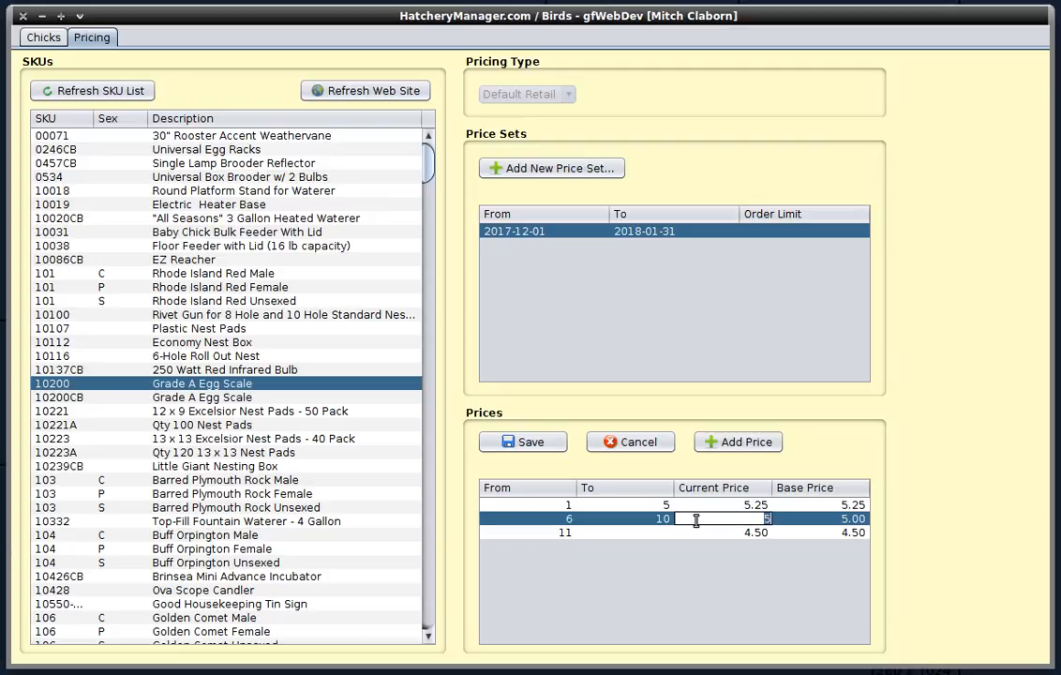
pyautogui.press('Return')
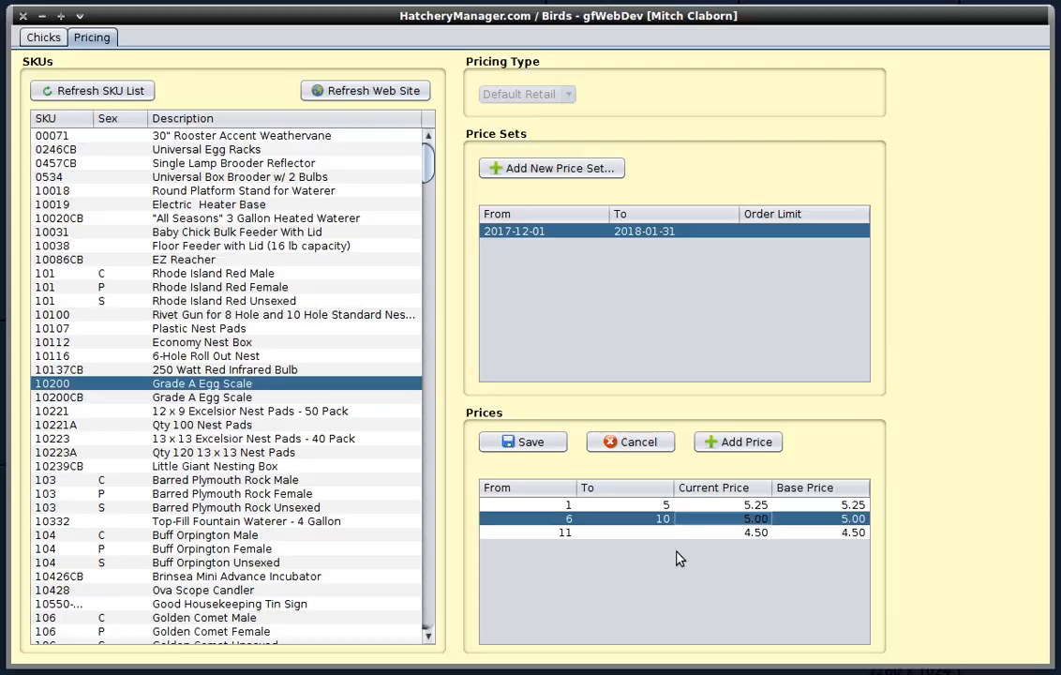
pyautogui.click(537, 443)
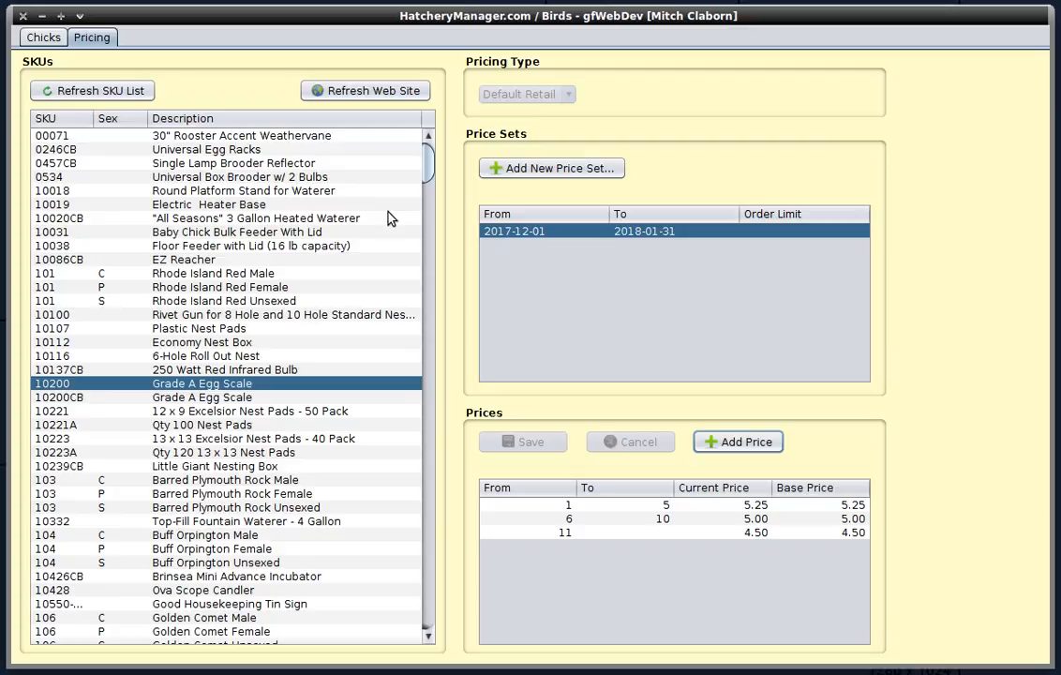
# - Expire and clone the Rhode Island Red Male's 2017-11-01 price set, making the new set effective from 2018-01-01
pyautogui.click(255, 274)
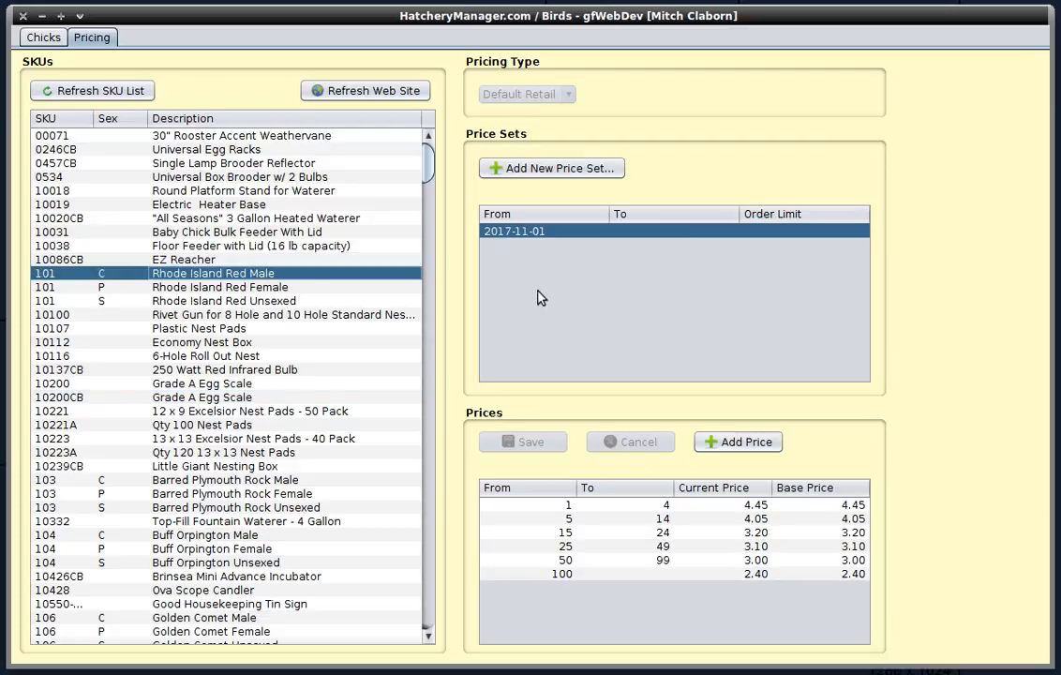
pyautogui.rightClick(643, 234)
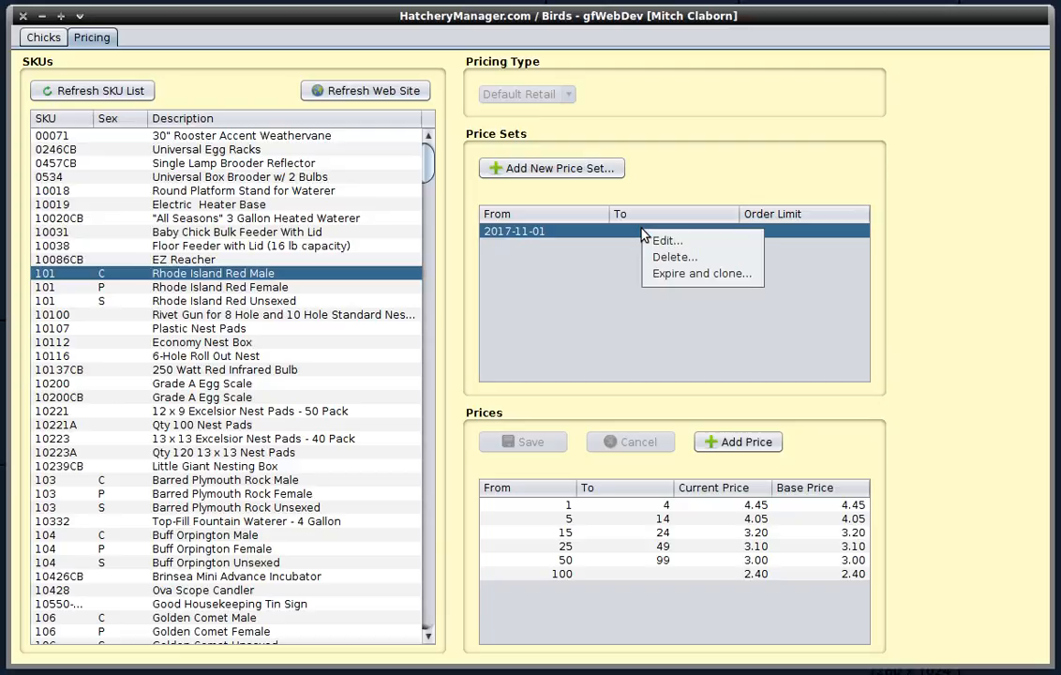
pyautogui.click(672, 279)
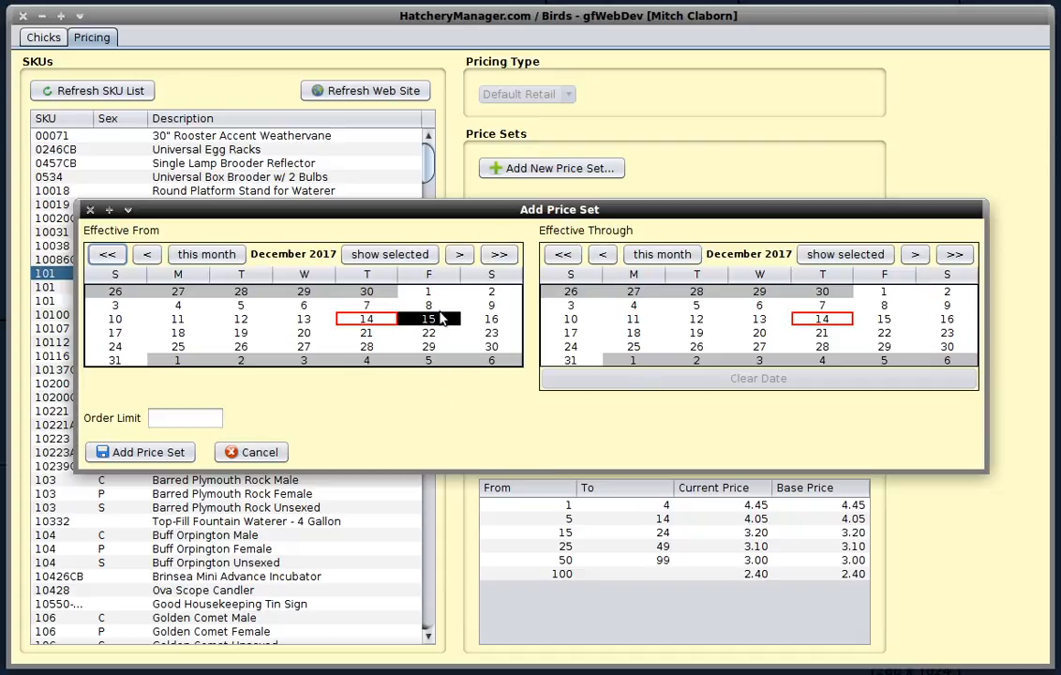
pyautogui.moveTo(450, 217); pyautogui.dragTo(476, 263)
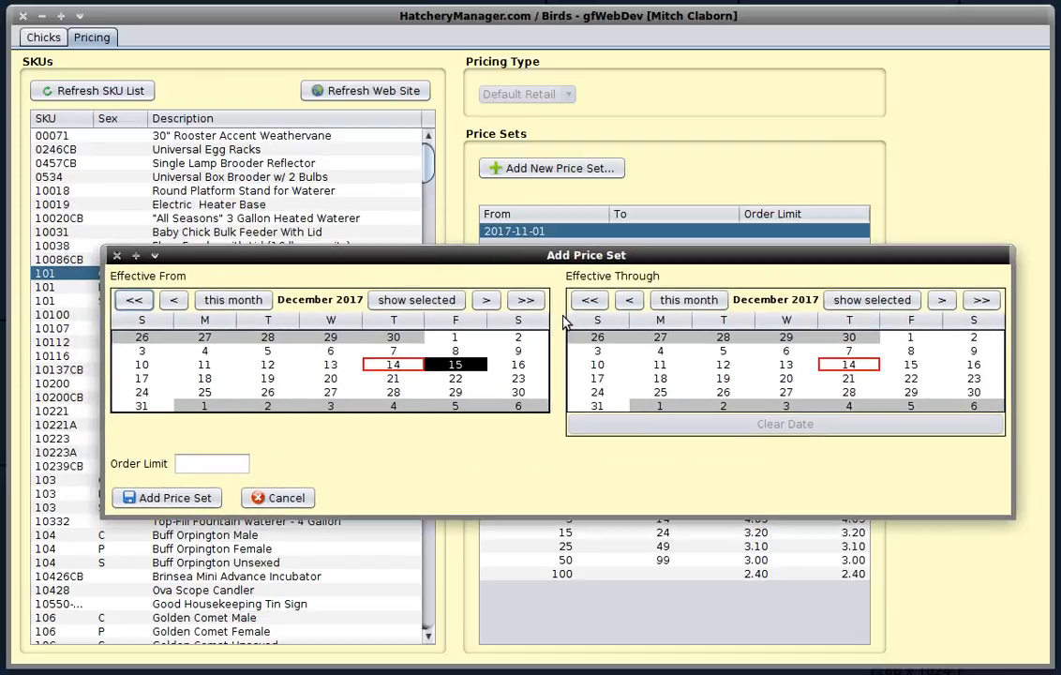
pyautogui.click(486, 301)
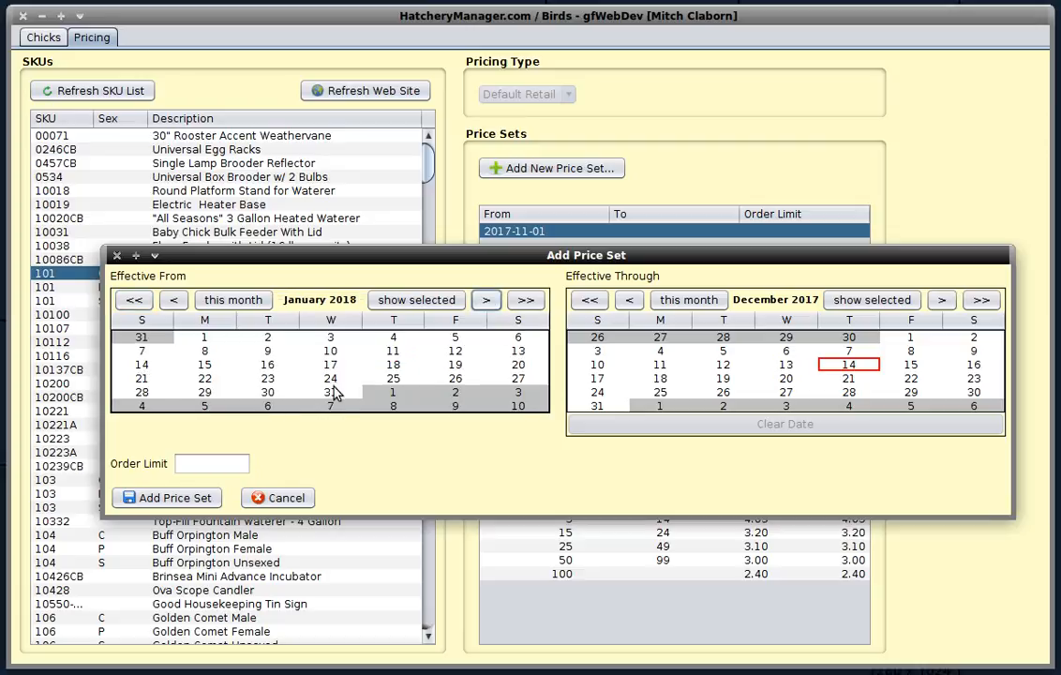
pyautogui.click(203, 340)
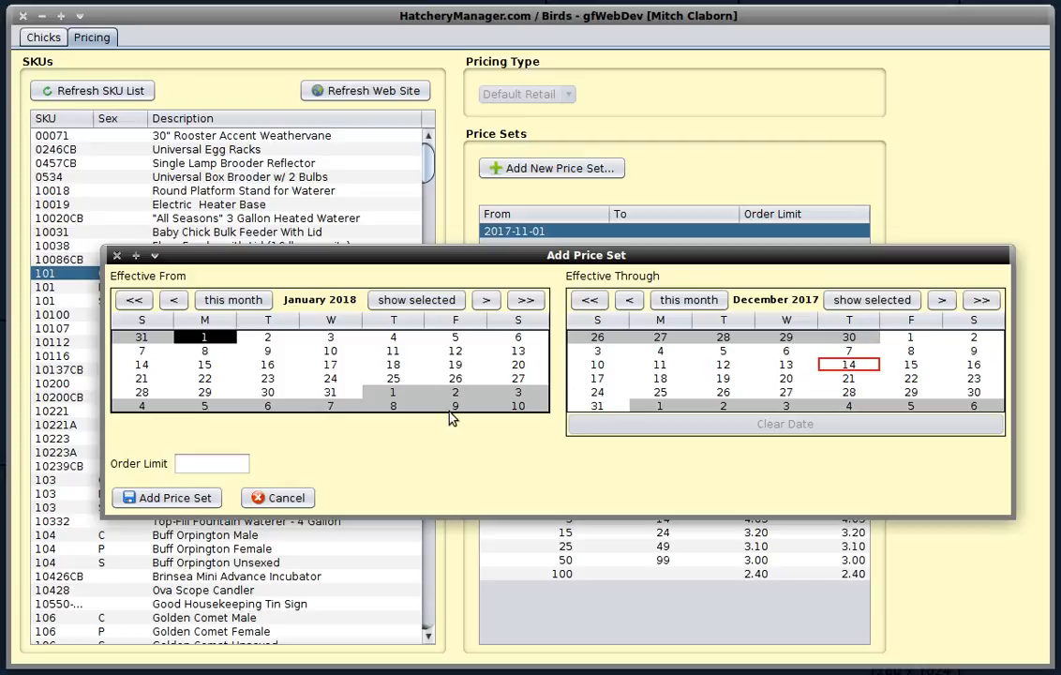
pyautogui.click(153, 501)
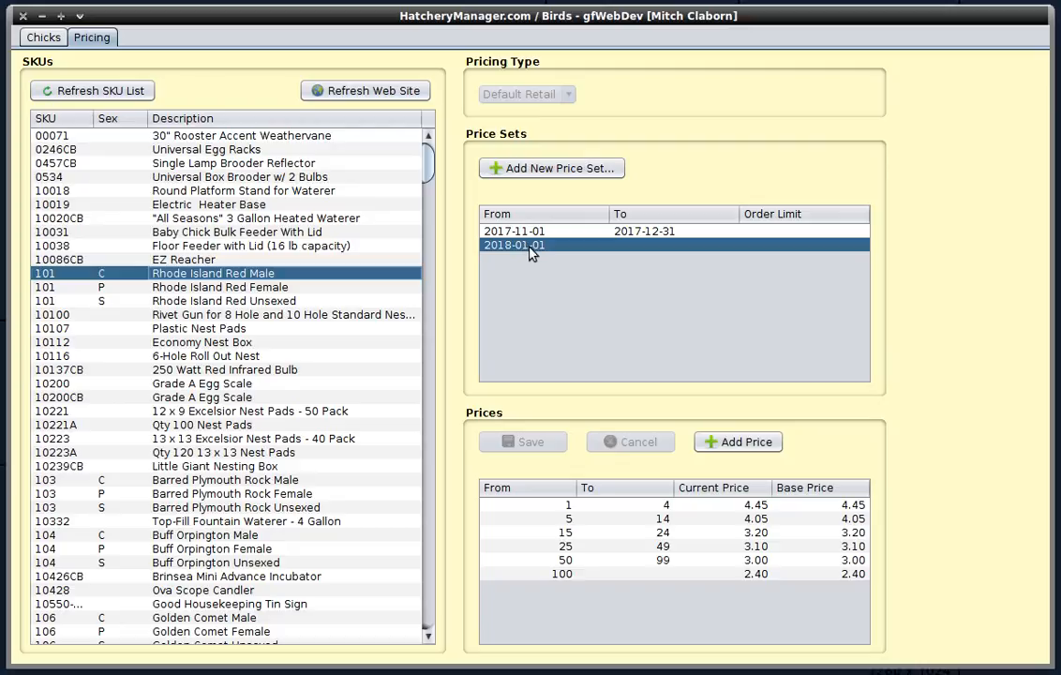
# - Set the 1–4 quantity tier's current and base prices to 5.50 in the new price set
pyautogui.doubleClick(732, 505)
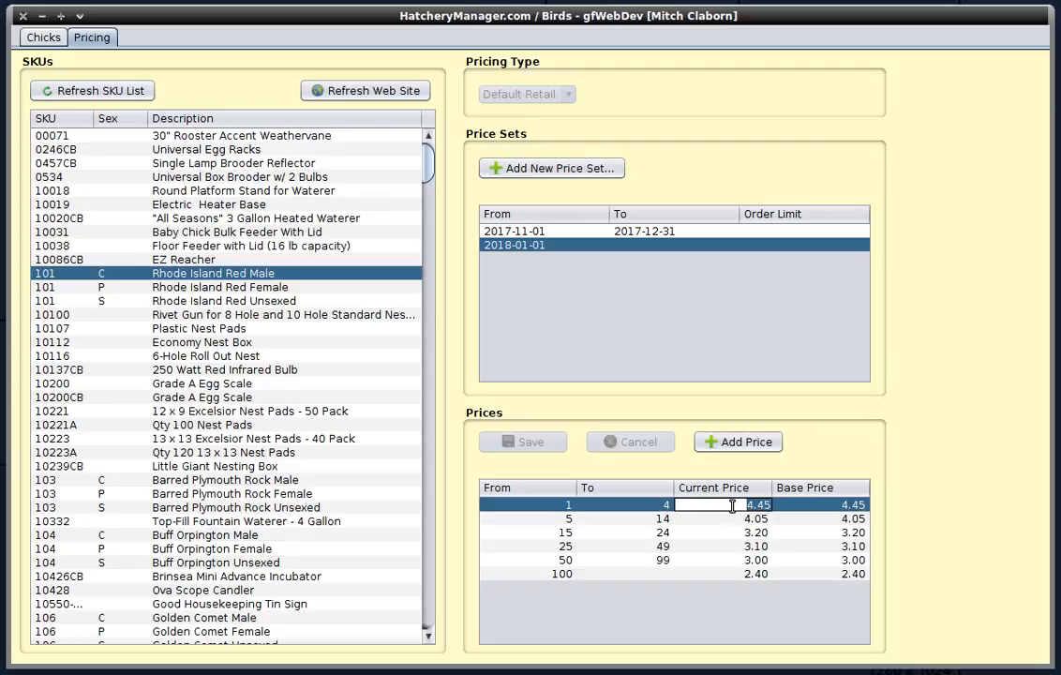
pyautogui.write('5.50')
pyautogui.press('Tab')
pyautogui.write('5.50')
pyautogui.press('Tab')
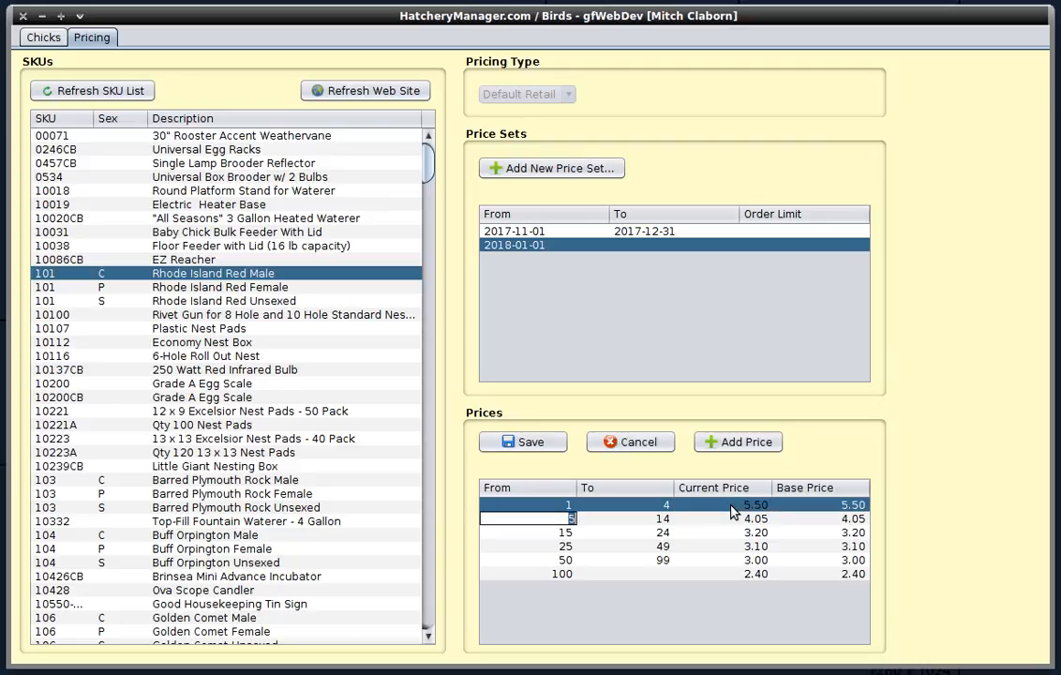
# - Set the 5–14 tier's current and base prices to 4.10
pyautogui.press('Tab')
pyautogui.write('4.10')
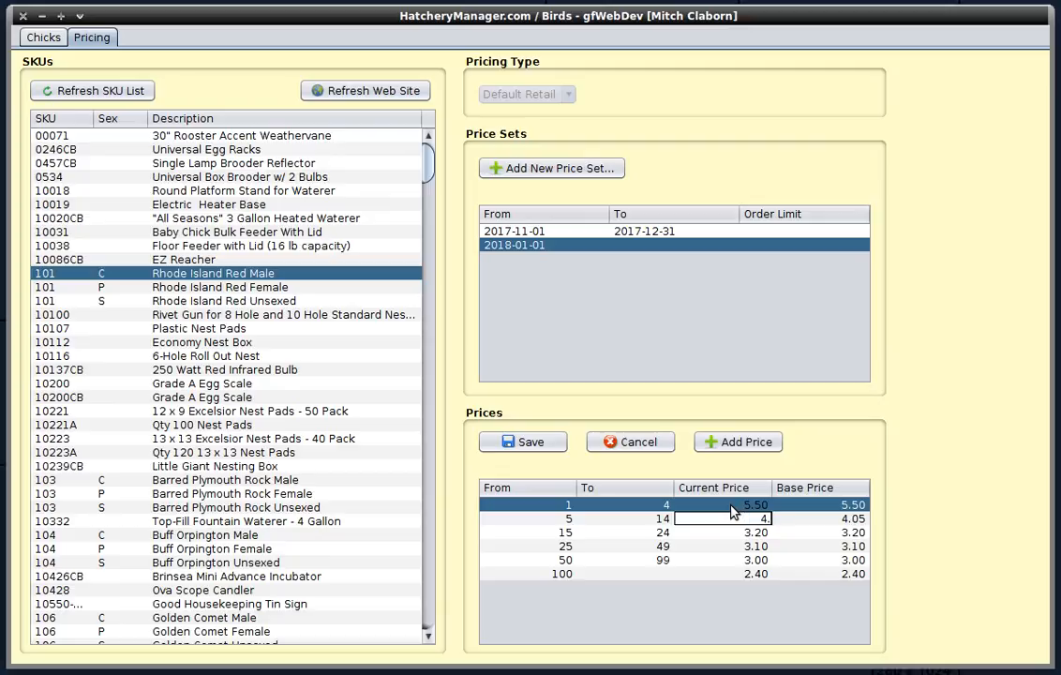
pyautogui.press('Tab')
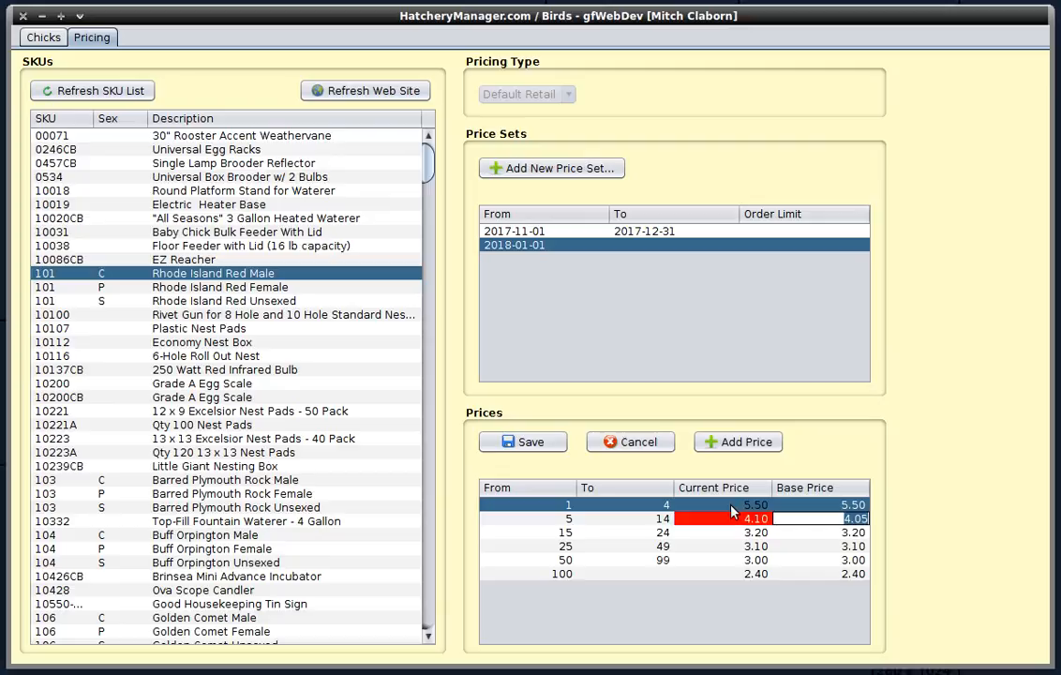
pyautogui.write('4.10')
pyautogui.press('Tab')
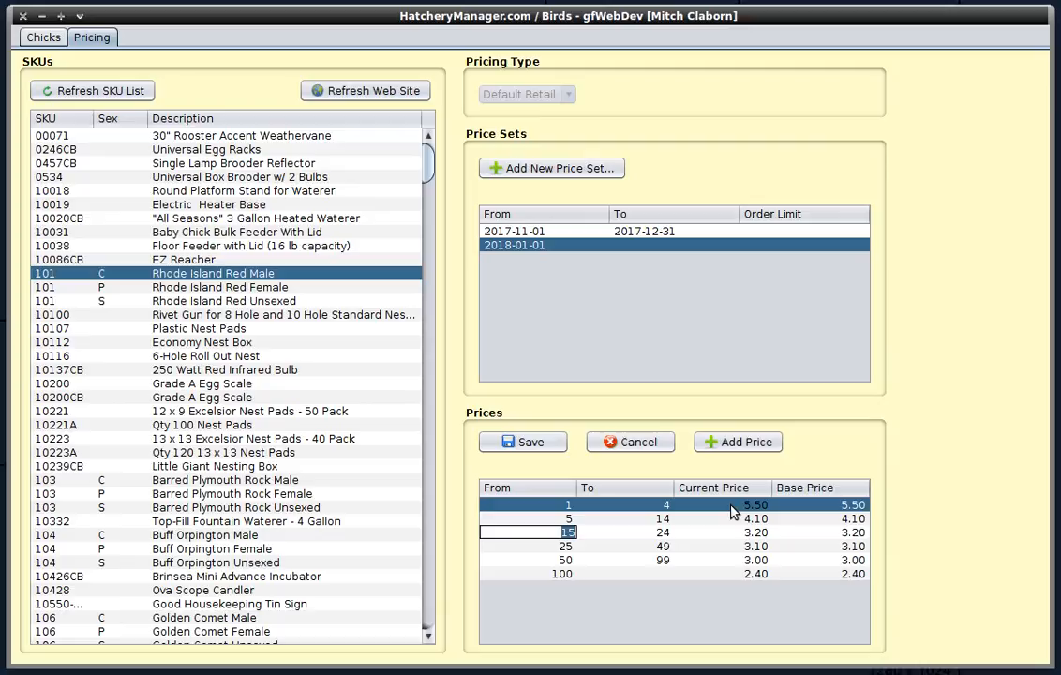
# - Set the 15–24 tier's current and base prices to 3.25
pyautogui.press('Tab')
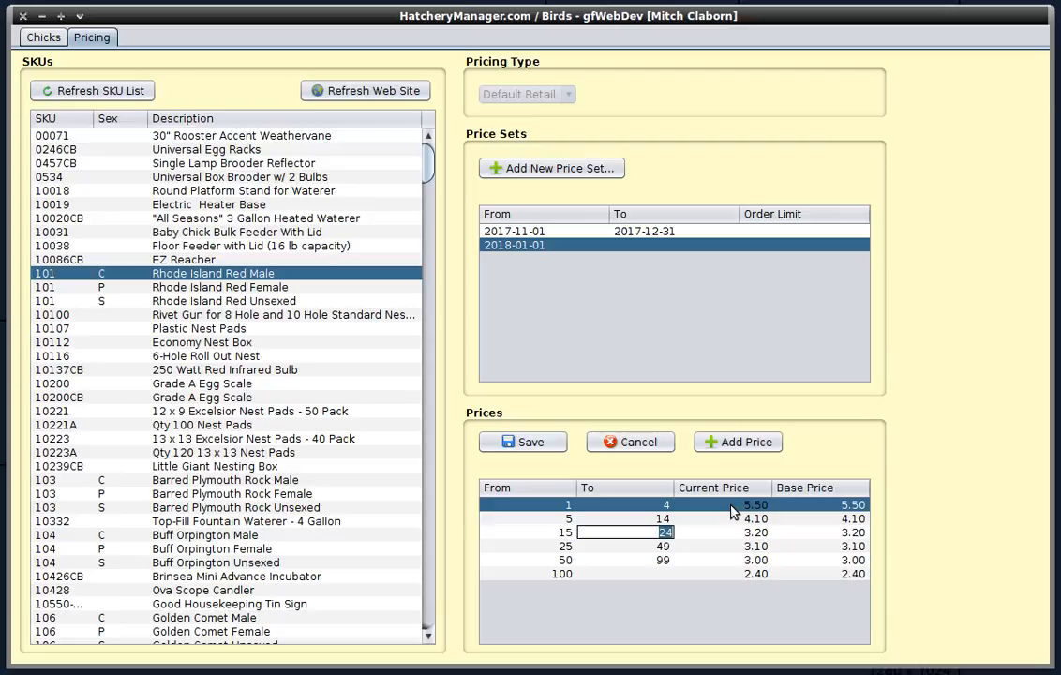
pyautogui.press('Tab')
pyautogui.write('3.25')
pyautogui.press('Tab')
pyautogui.write('3.25')
pyautogui.press('Tab')
# - Set the 25–49 tier's current and base prices to 3.15
pyautogui.press('Tab')
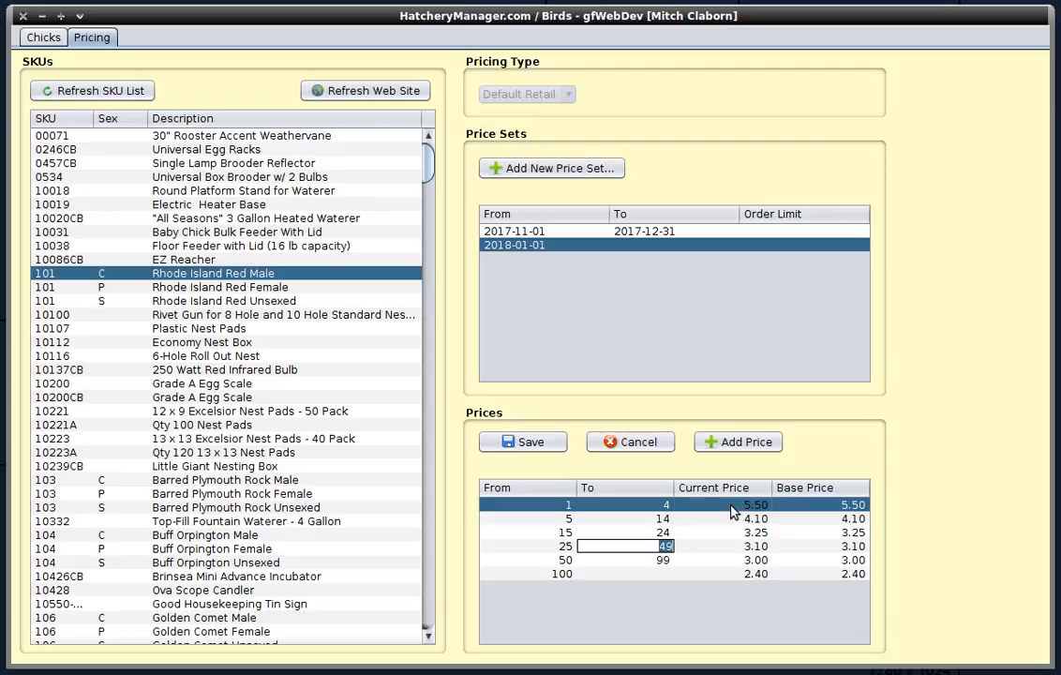
pyautogui.press('Tab')
pyautogui.write('3.15')
pyautogui.press('Tab')
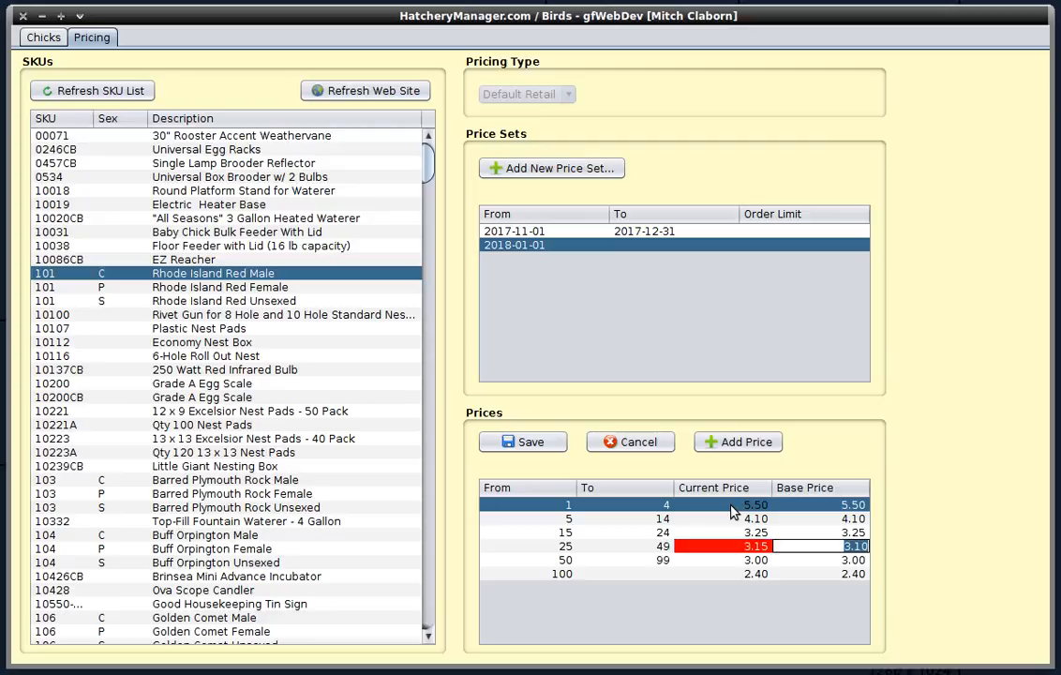
pyautogui.write('3.15')
# - Set the 50–99 tier's current and base prices to 3.05
pyautogui.press('Tab')
pyautogui.press('Tab')
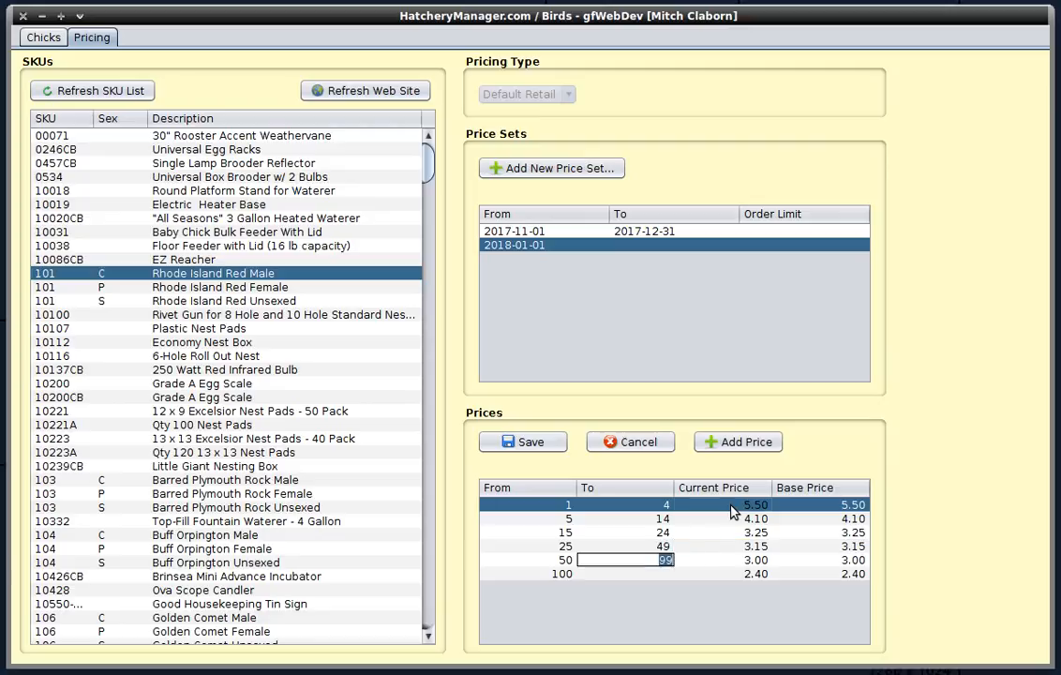
pyautogui.press('Tab')
pyautogui.write('3.0')
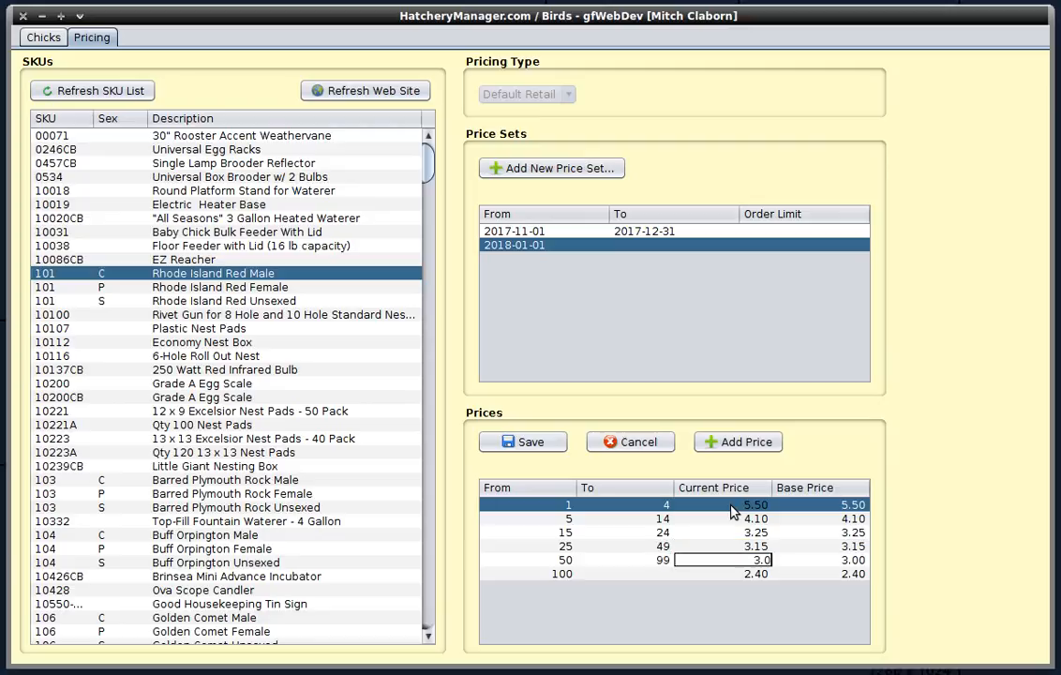
pyautogui.write('5')
pyautogui.press('Tab')
pyautogui.write('3.0')
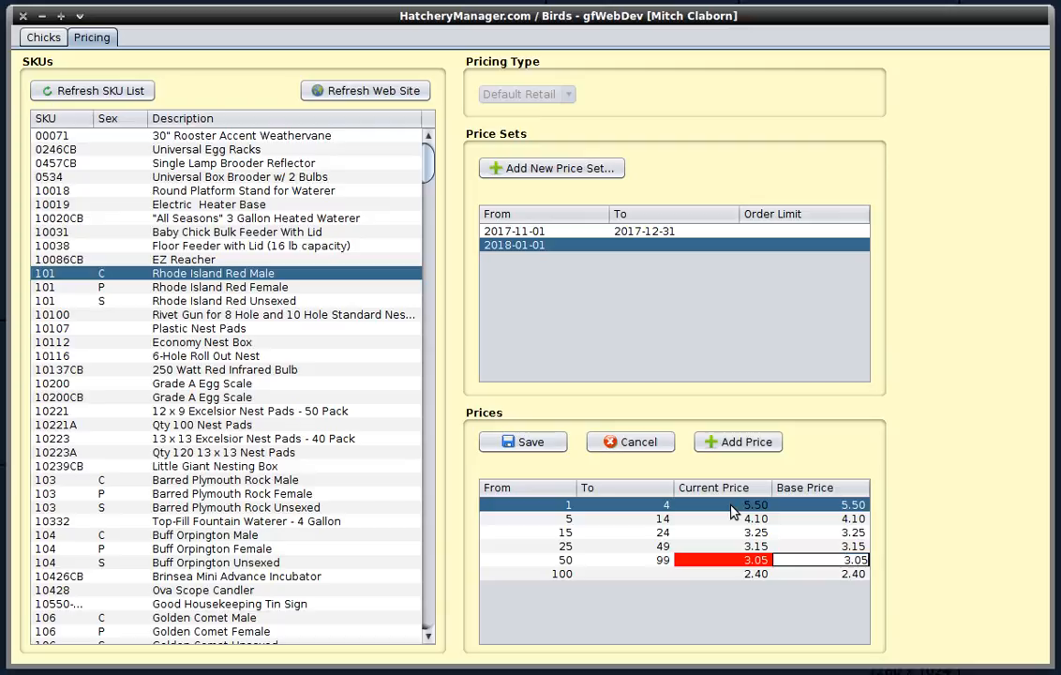
pyautogui.write('5')
pyautogui.press('Tab')
# - Set the 100+ tier's current and base prices to 2.45 and save the new price set
pyautogui.press('Tab')
pyautogui.press('Tab')
pyautogui.write('2.45')
pyautogui.press('Tab')
pyautogui.write('2.45')
pyautogui.press('Tab')
pyautogui.press('Tab')
pyautogui.press('Tab')
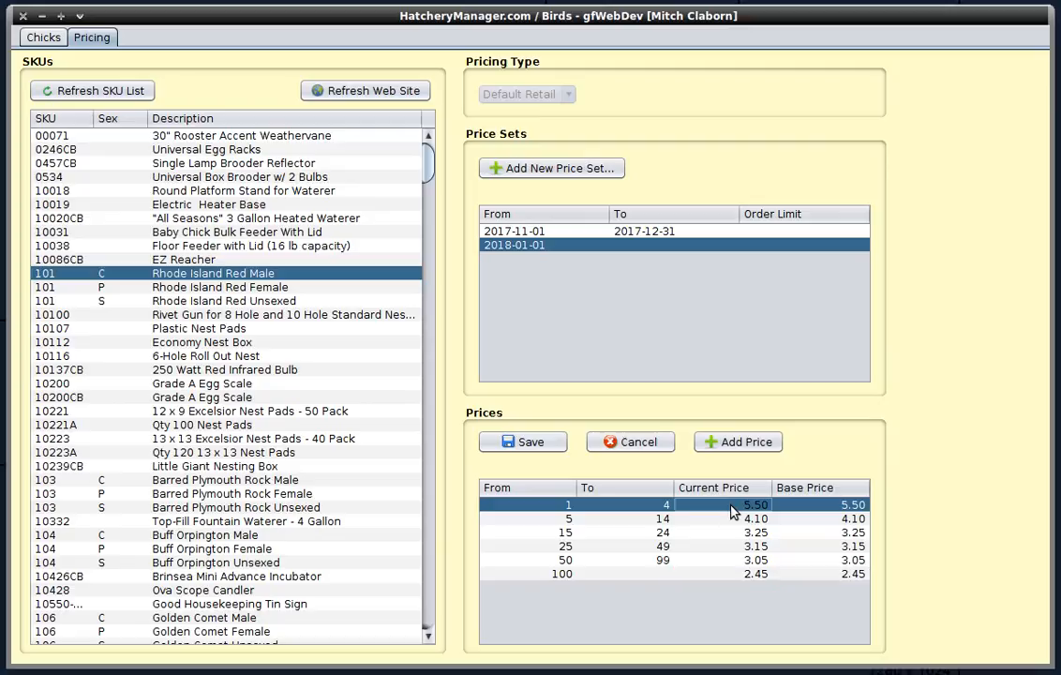
pyautogui.click(531, 443)
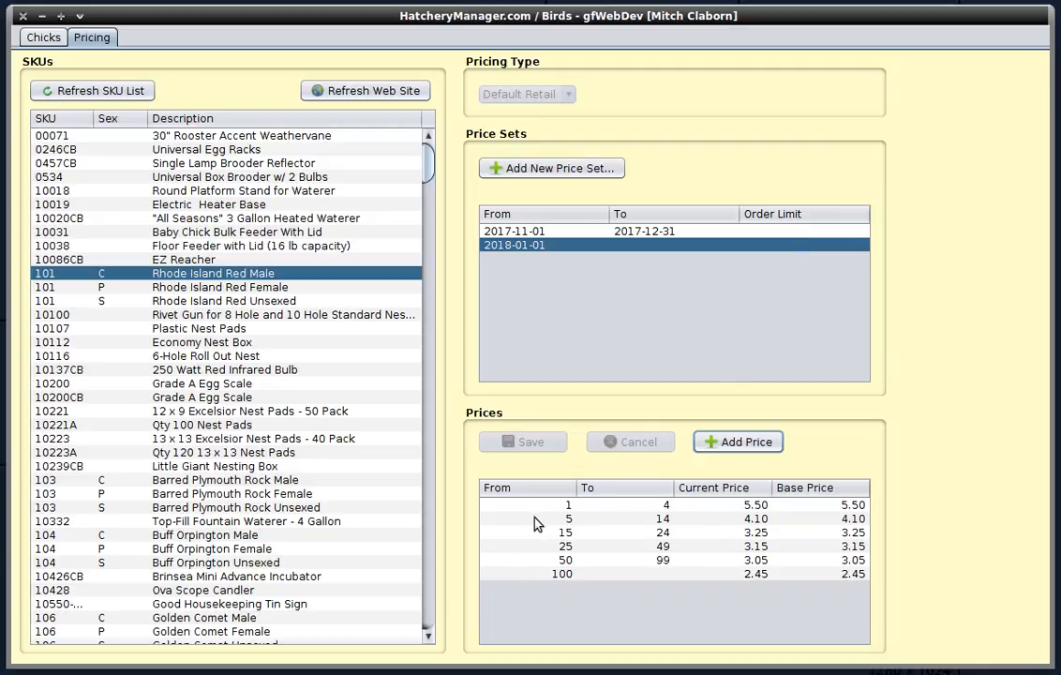
# - Set the 1–4 tier's current price to 5.00 and save the price set
pyautogui.doubleClick(759, 507)
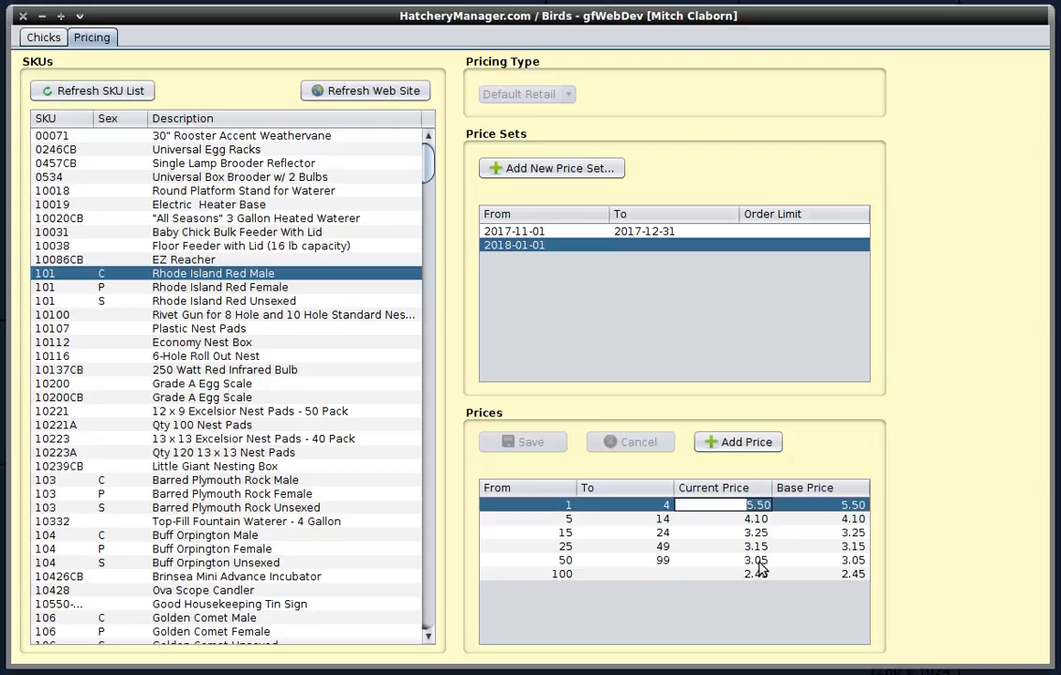
pyautogui.write('5.00')
pyautogui.press('Return')
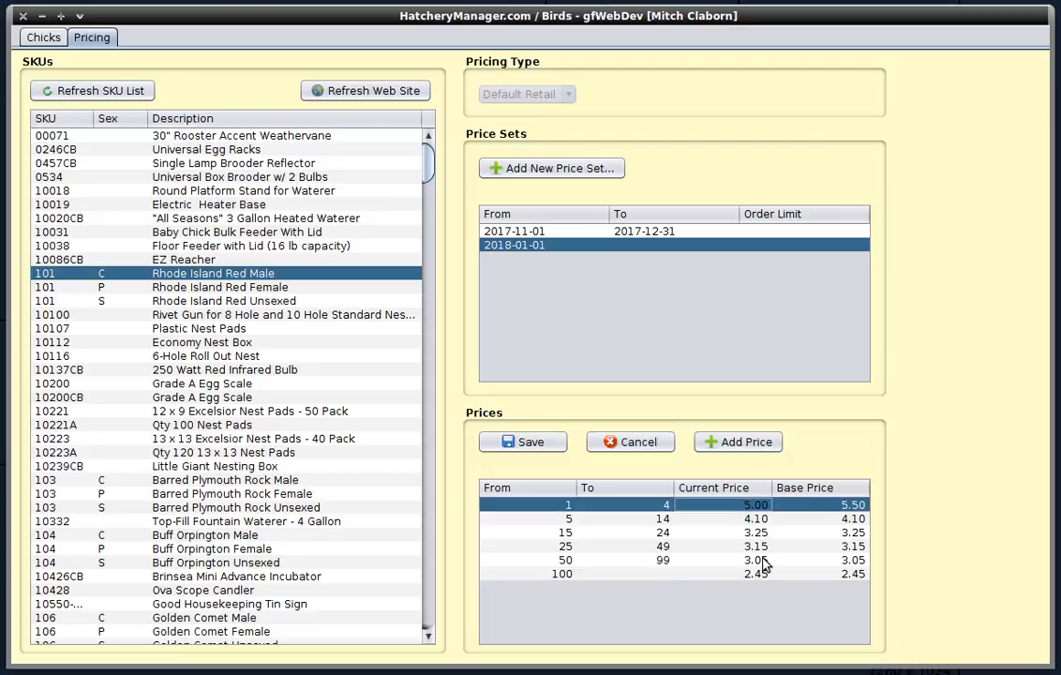
pyautogui.click(528, 443)
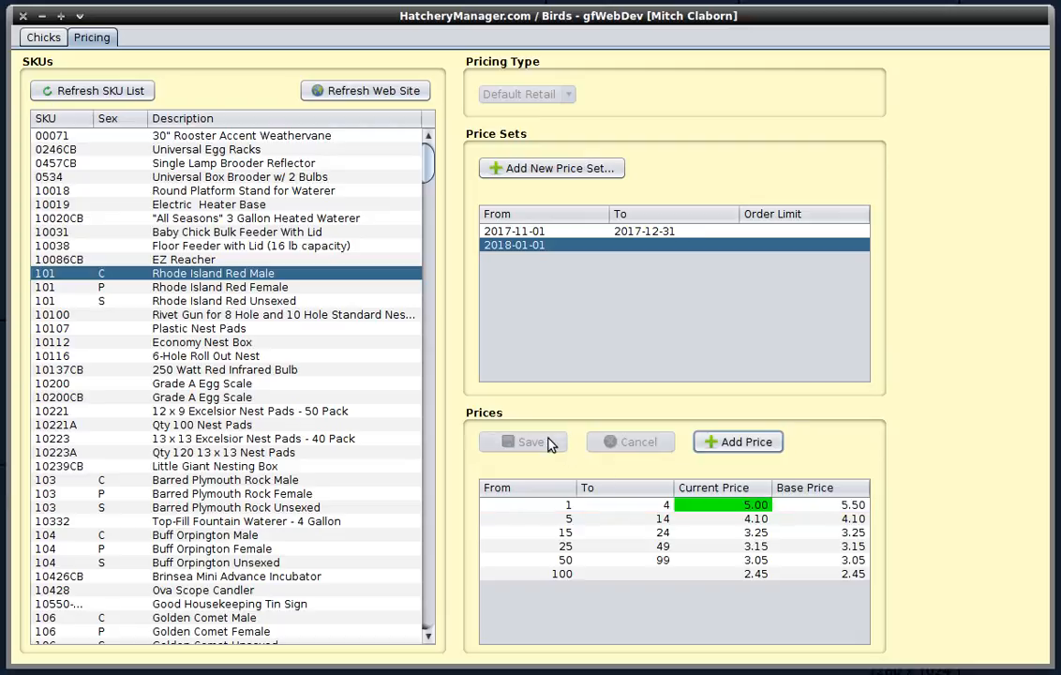